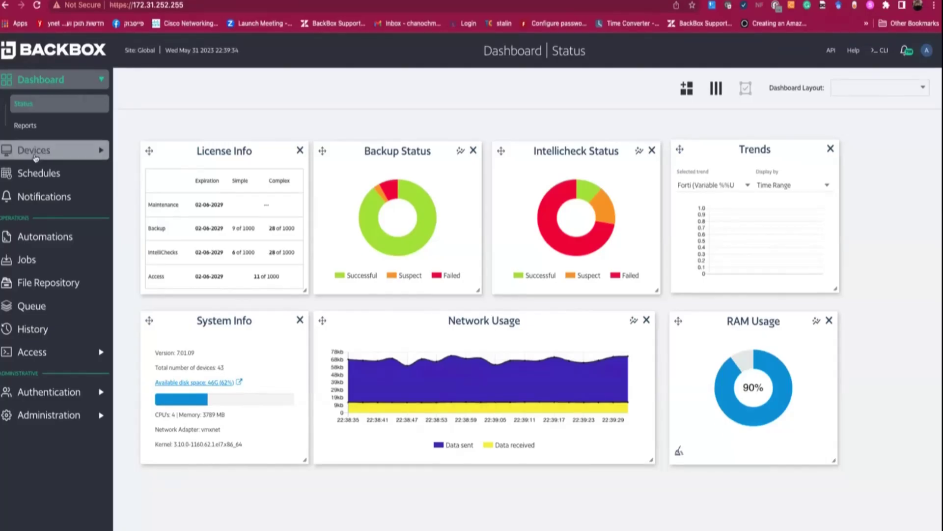
Step: List All Devices filtered by vendor 'cisco', showing the 12 Cisco Systems Inc devices
left_click(34, 150)
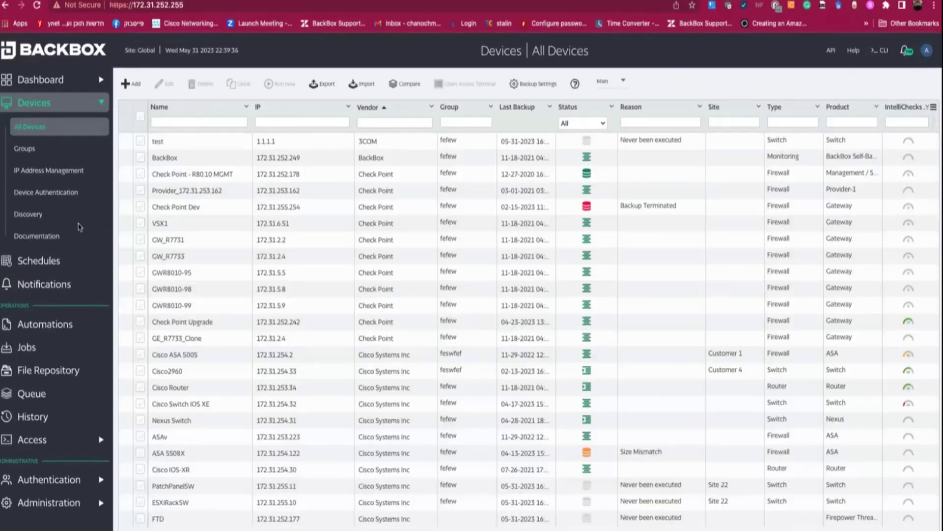
left_click(403, 121)
type("cisco")
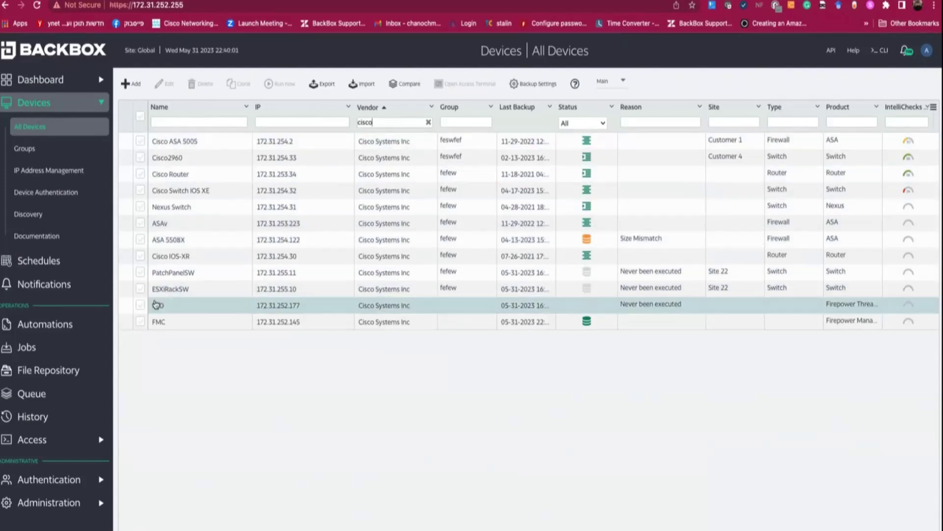
left_click(169, 324)
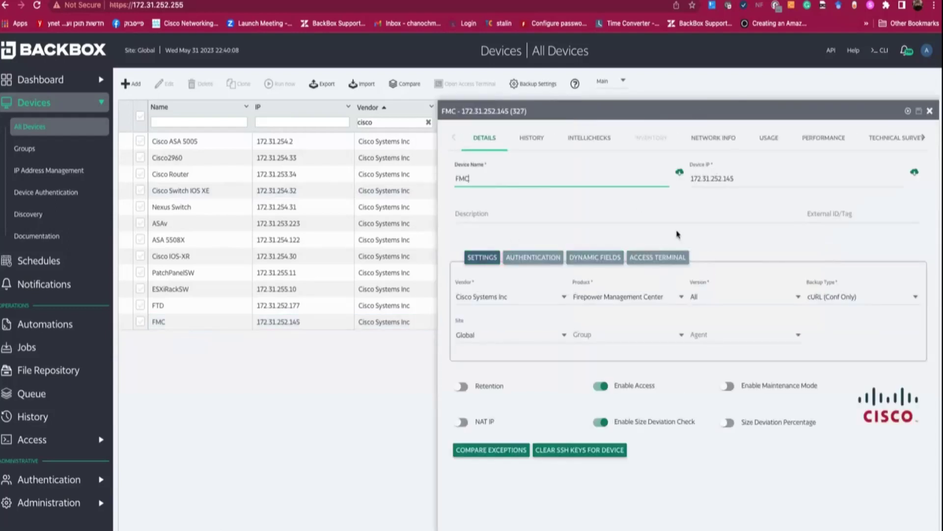
left_click(537, 138)
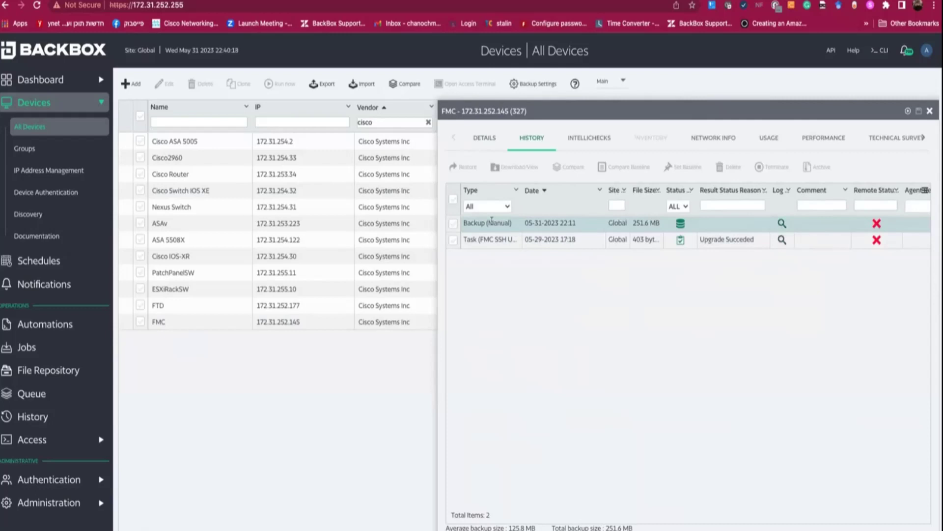
left_click(781, 225)
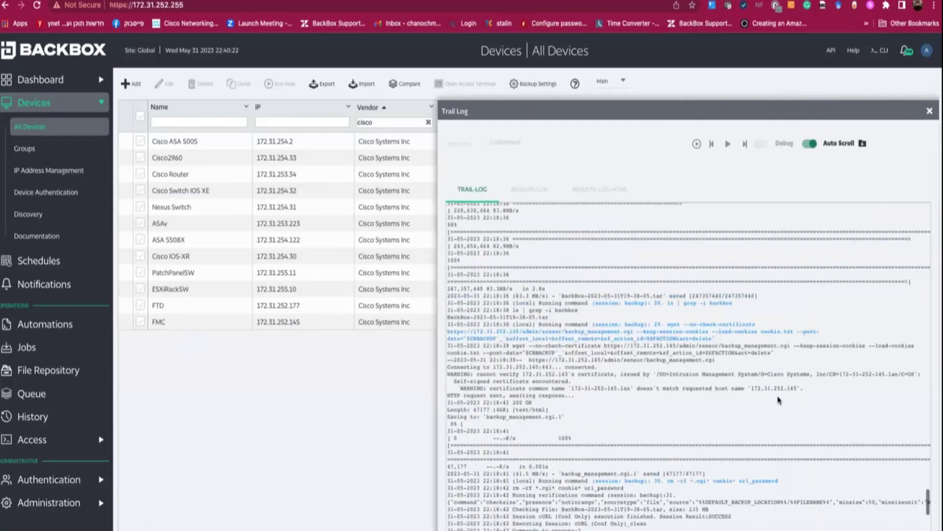
left_click_drag(931, 437, 926, 216)
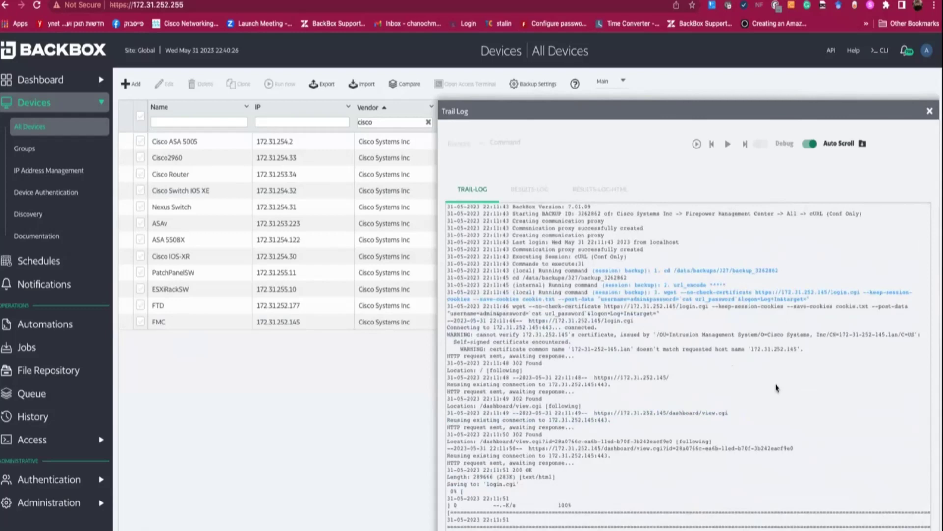
scroll(776, 389, "down", 5)
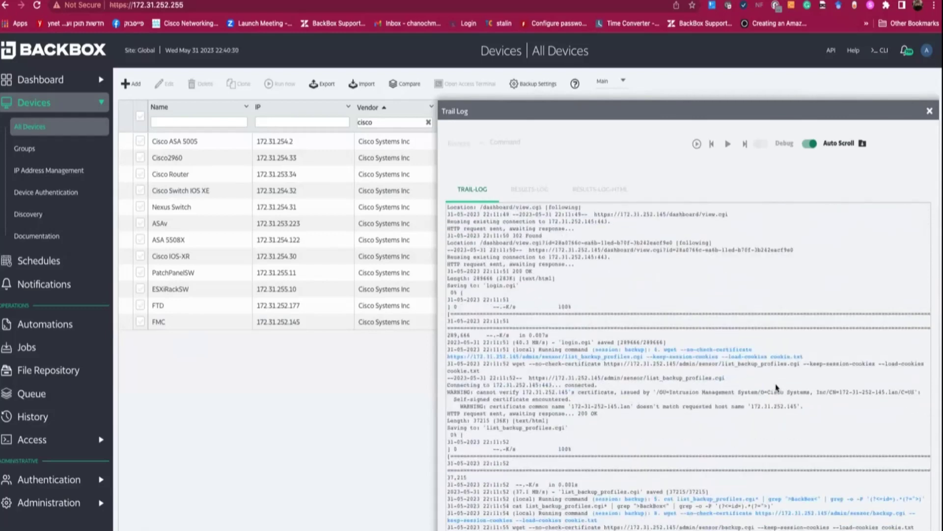
scroll(776, 389, "down", 3)
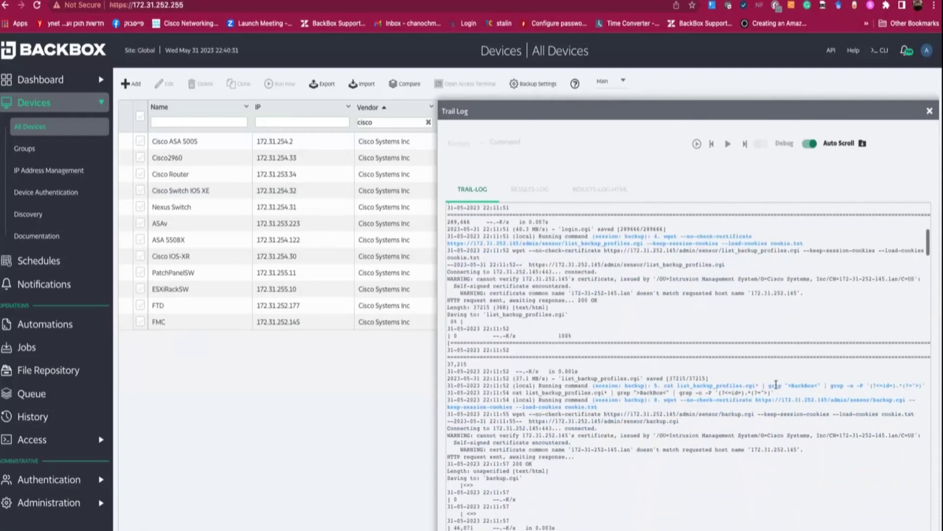
scroll(776, 384, "down", 5)
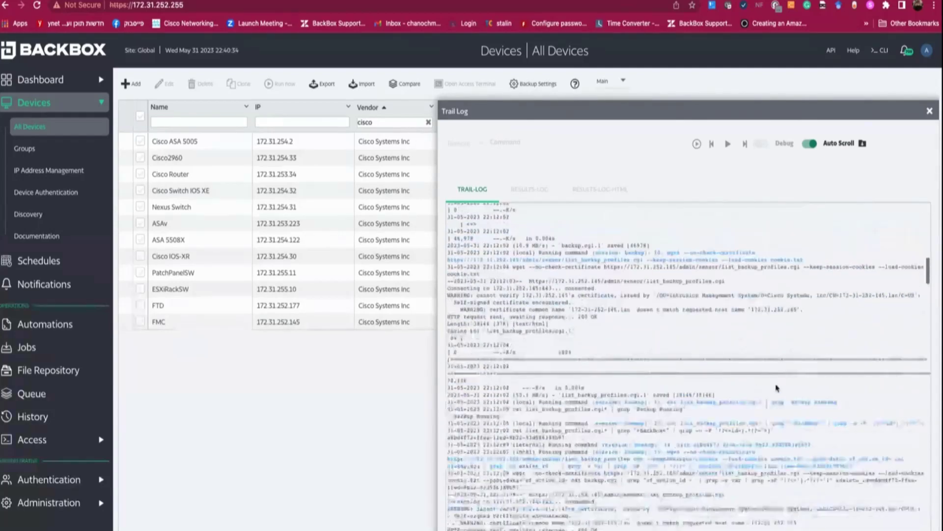
scroll(848, 397, "down", 10)
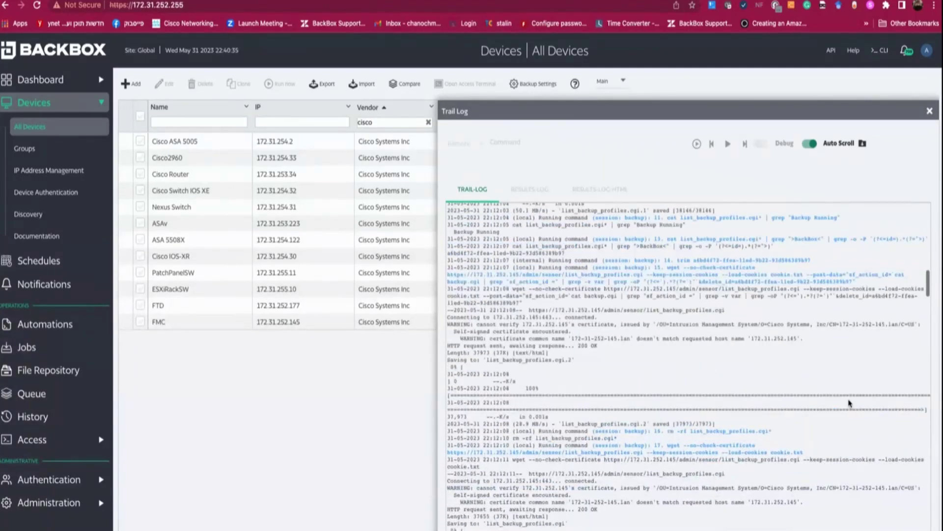
scroll(848, 399, "down", 10)
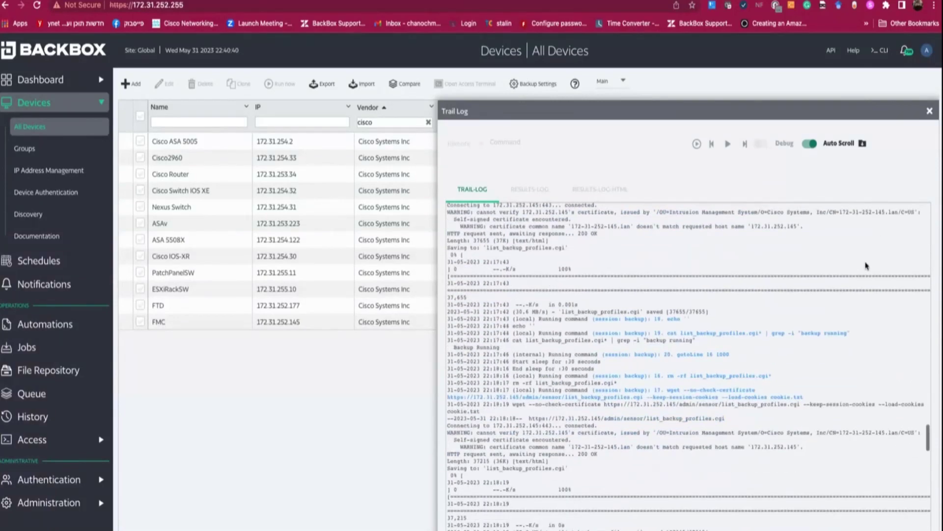
left_click(929, 112)
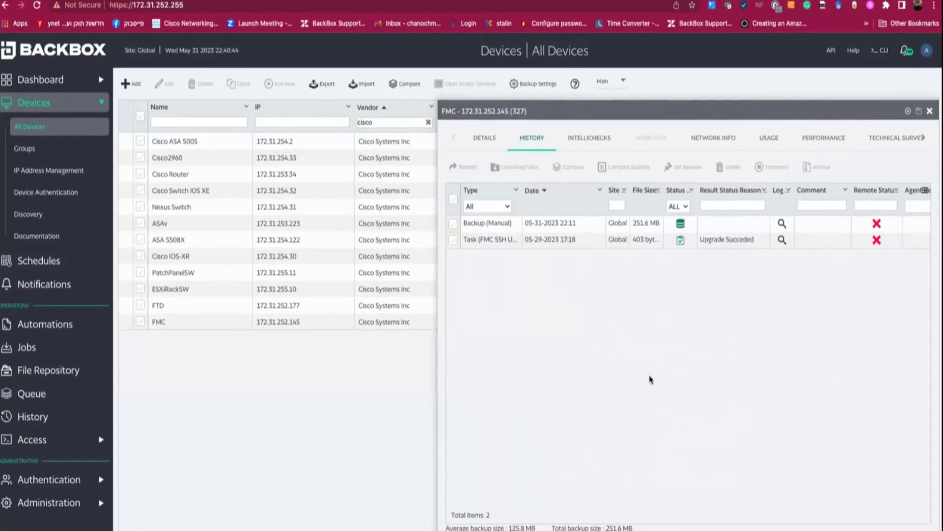
Step: Close the FMC device details and start a quick task on the Jobs page
left_click(929, 111)
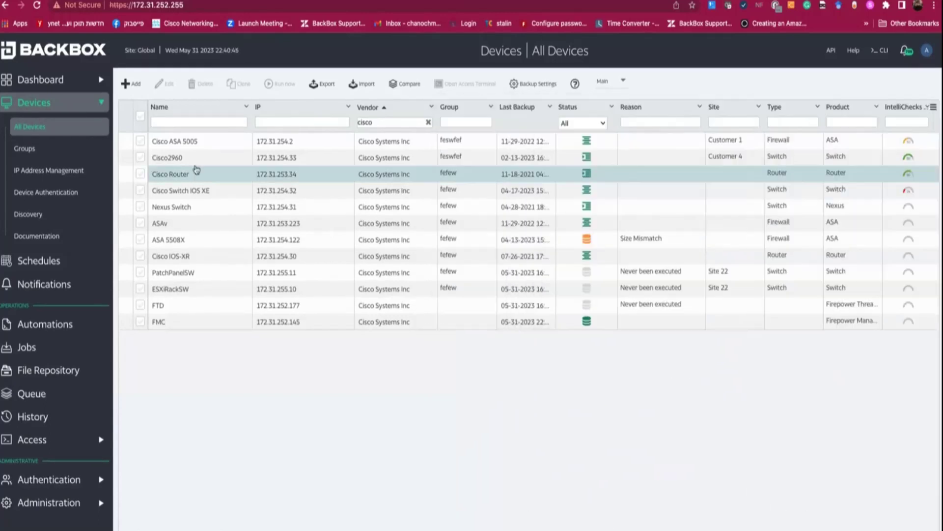
left_click(58, 350)
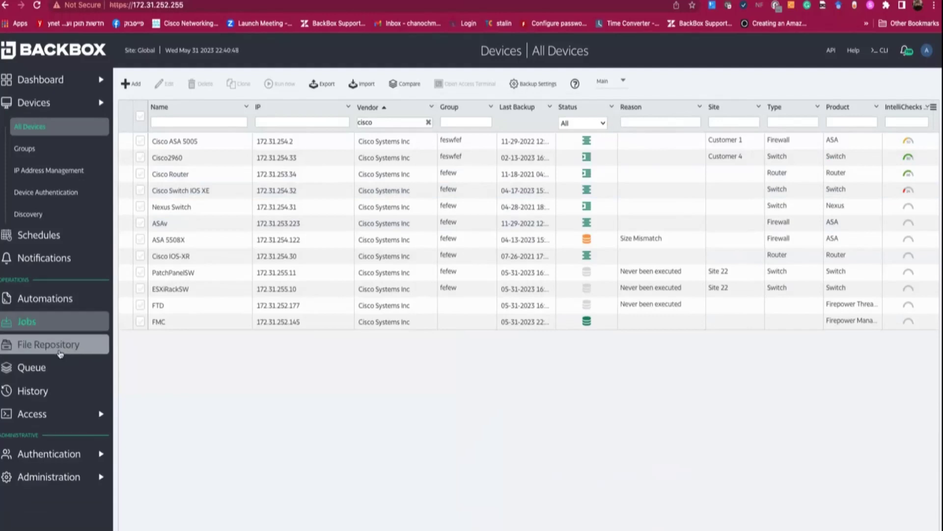
left_click(189, 81)
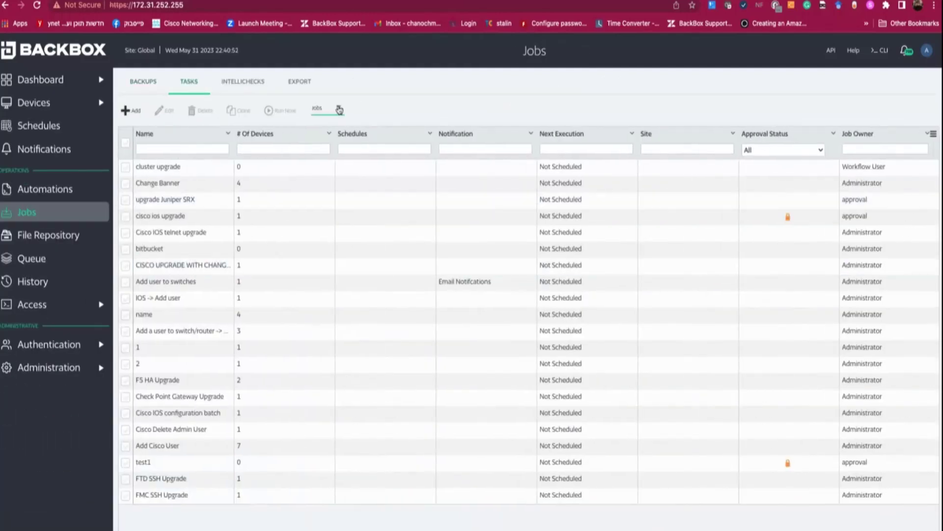
left_click(339, 109)
left_click(327, 122)
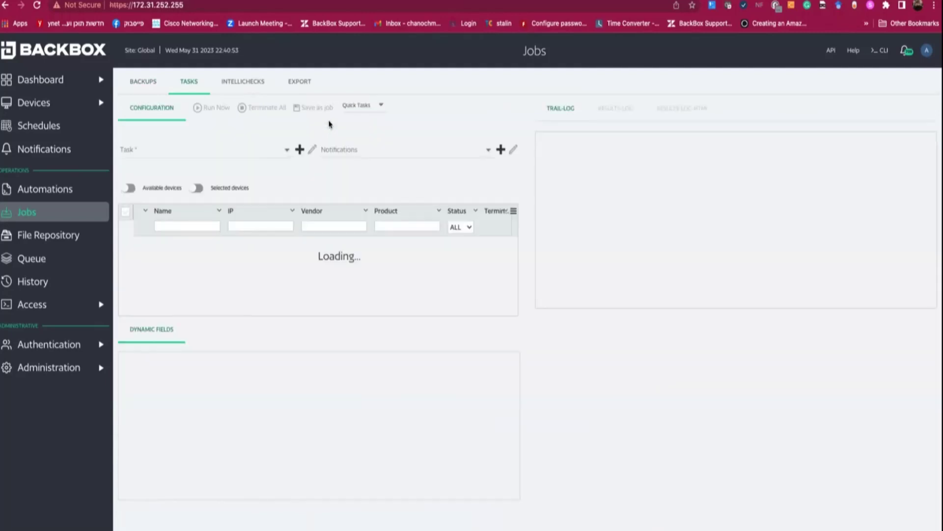
Step: Choose the Cisco FTD Upgrade(SSH) task with upgrade file Cisco_FTD_Upgrade-7.2.3-77.sh.REL.tar
left_click(199, 136)
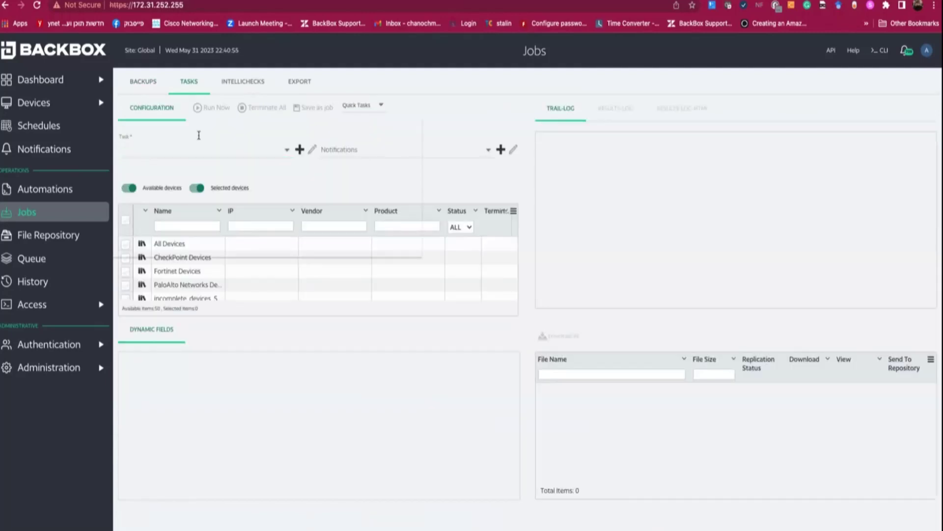
type("ftd")
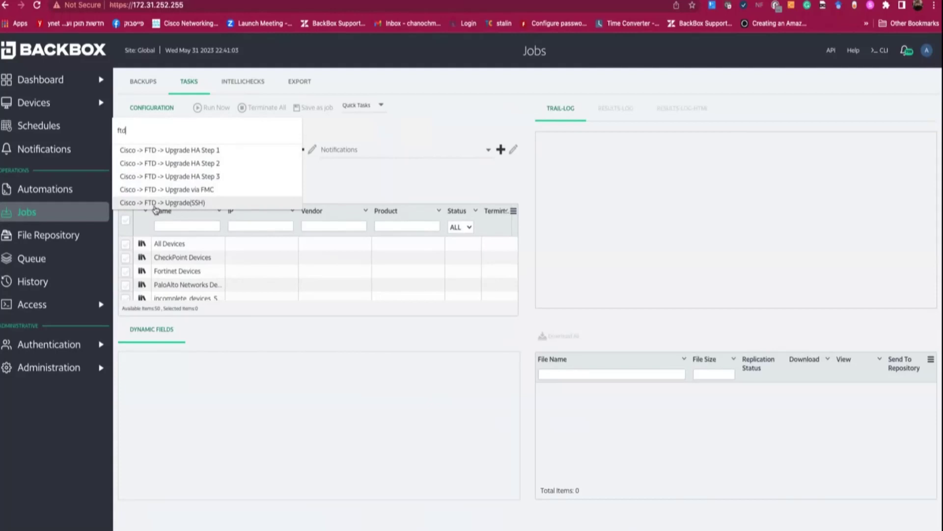
left_click(185, 206)
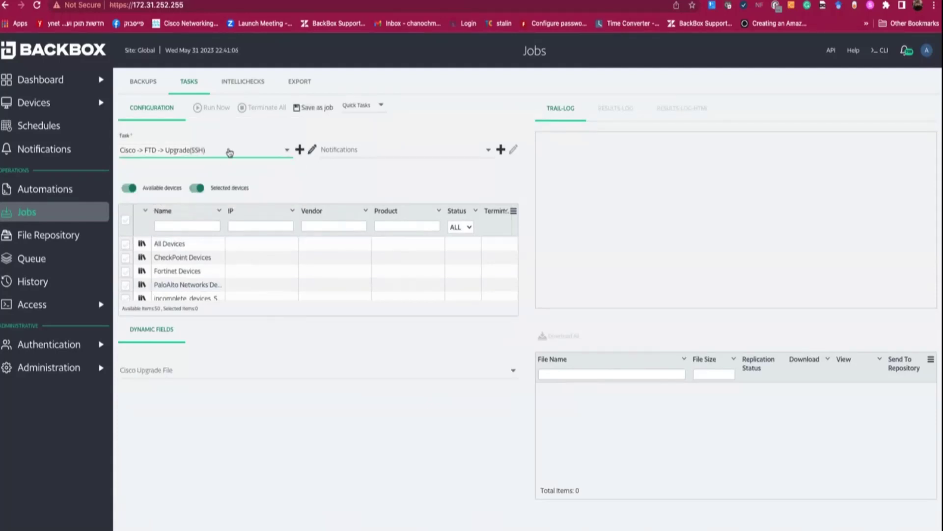
left_click(189, 377)
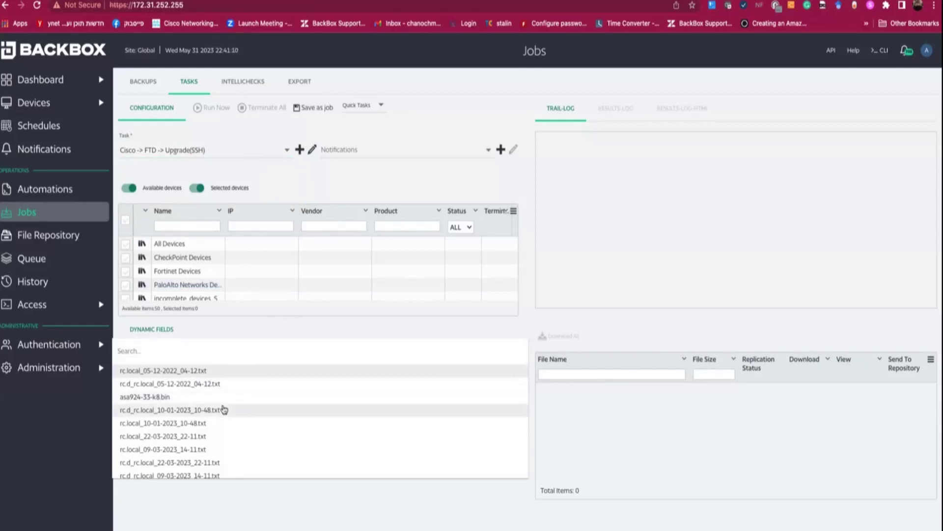
scroll(221, 407, "down", 3)
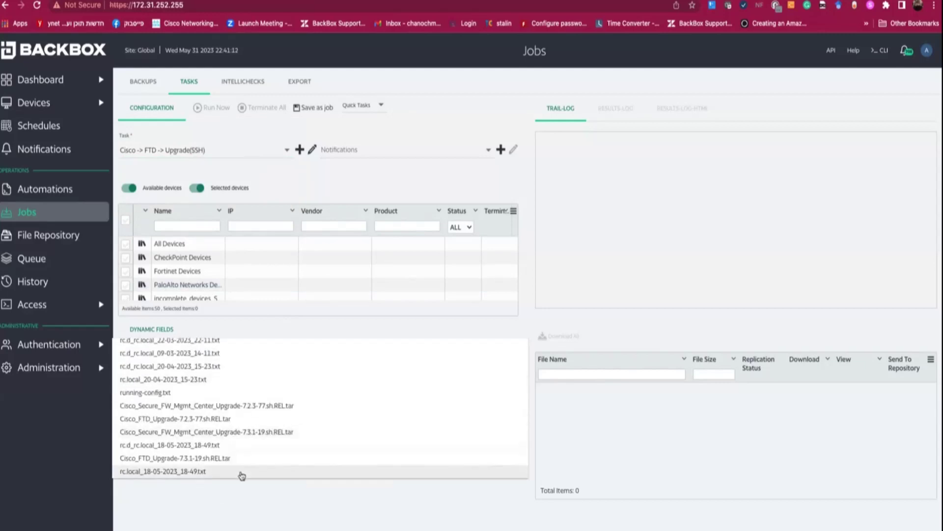
left_click(165, 420)
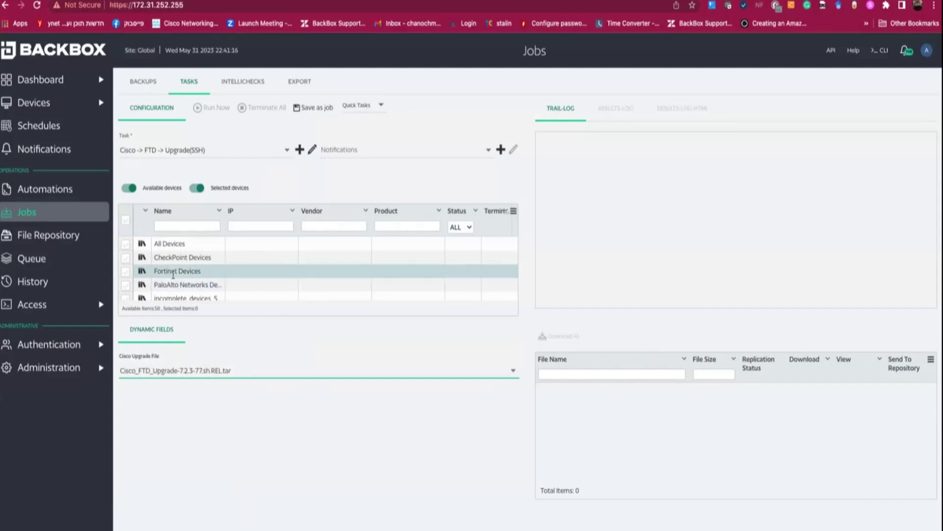
Step: Filter the device names by 'ftd' and select the FTD device as the target
scroll(174, 278, "down", 2)
scroll(174, 278, "up", 2)
left_click(180, 225)
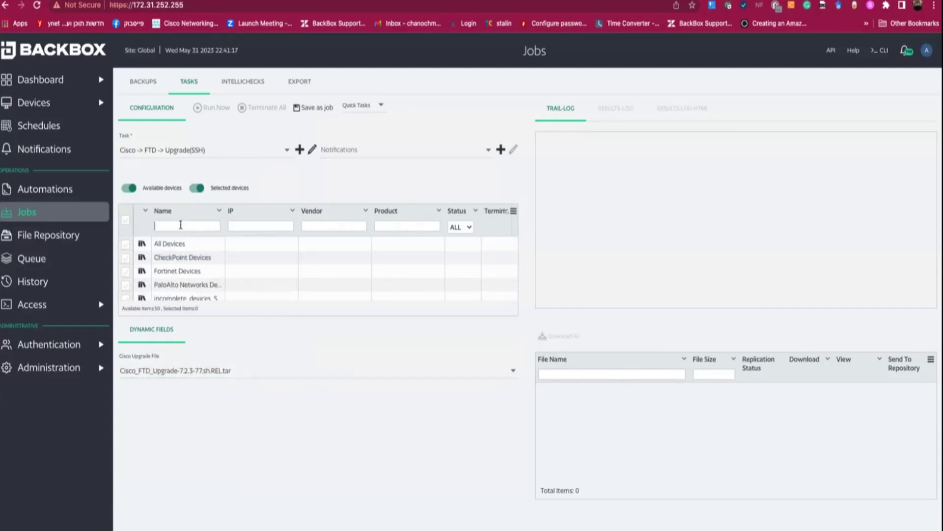
type("ftd")
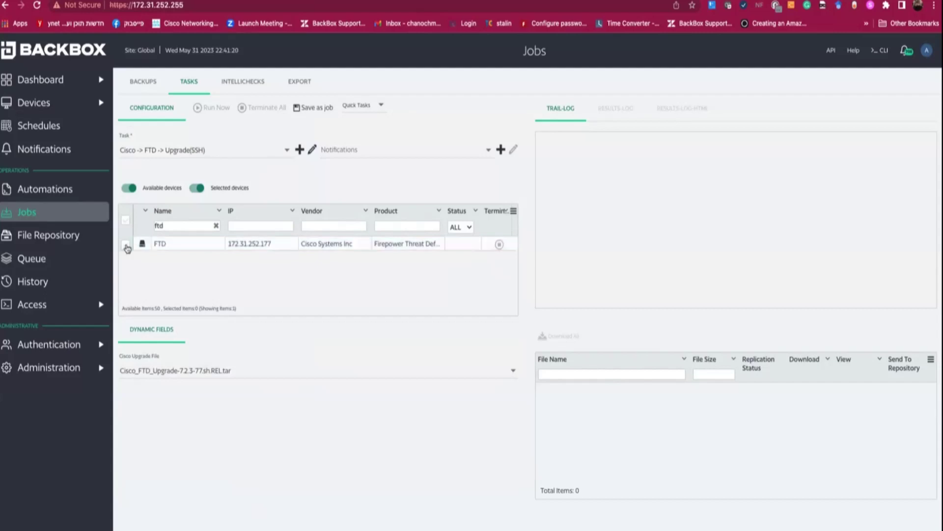
left_click(125, 244)
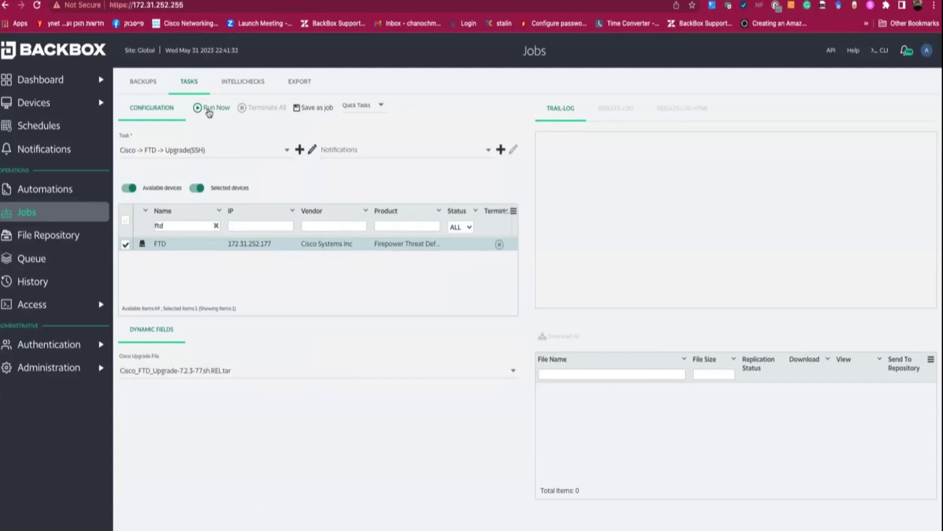
Step: Switch to saved Jobs, start a new task job, then close it without saving
left_click(362, 105)
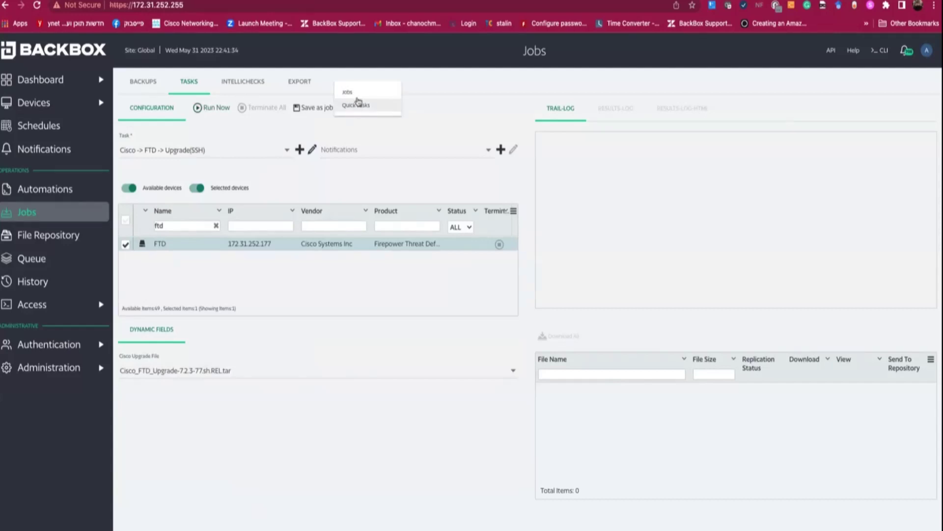
left_click(347, 92)
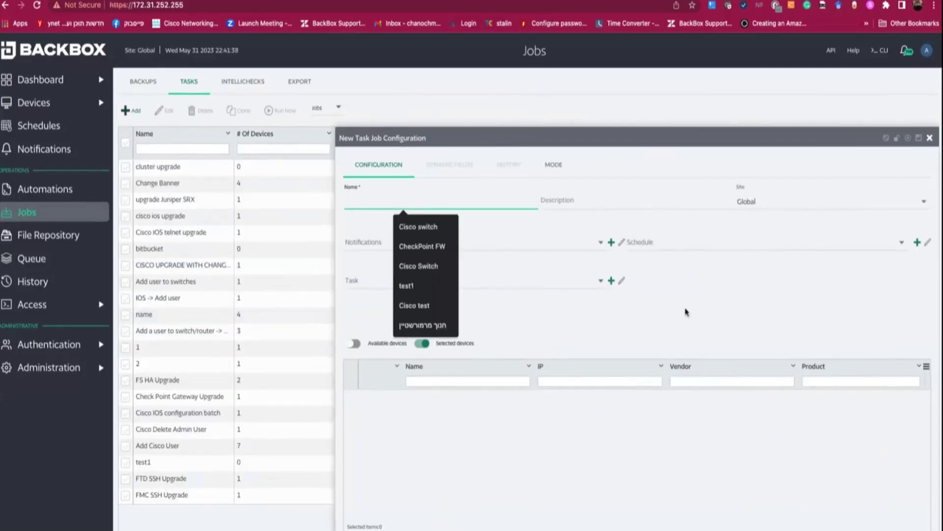
left_click(705, 295)
left_click(441, 202)
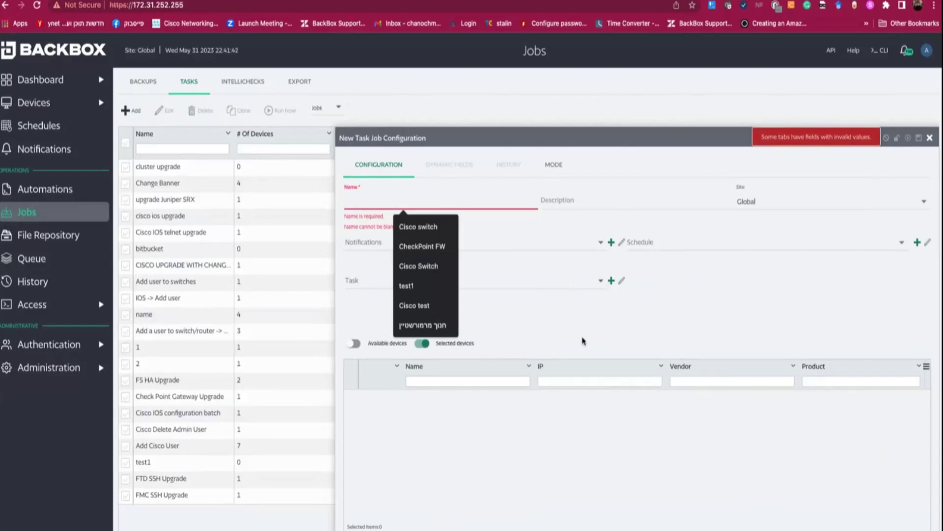
left_click(388, 347)
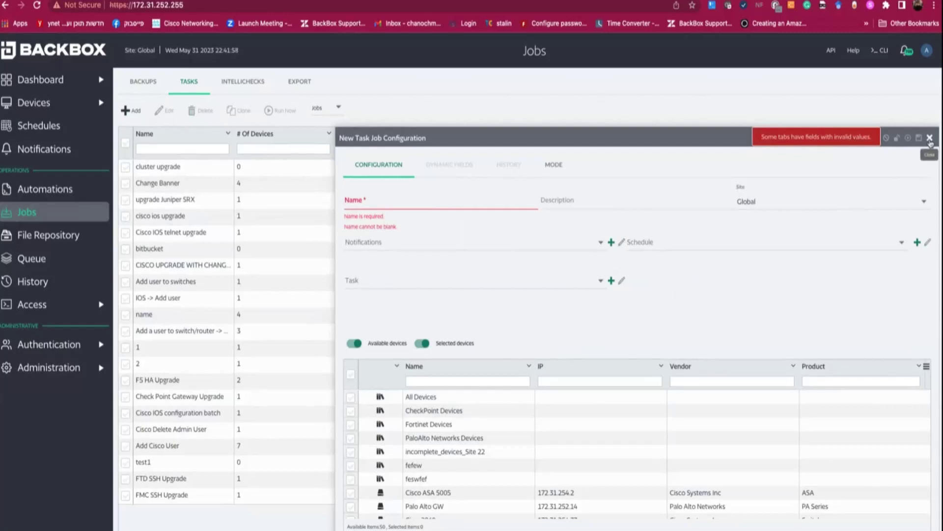
left_click(930, 138)
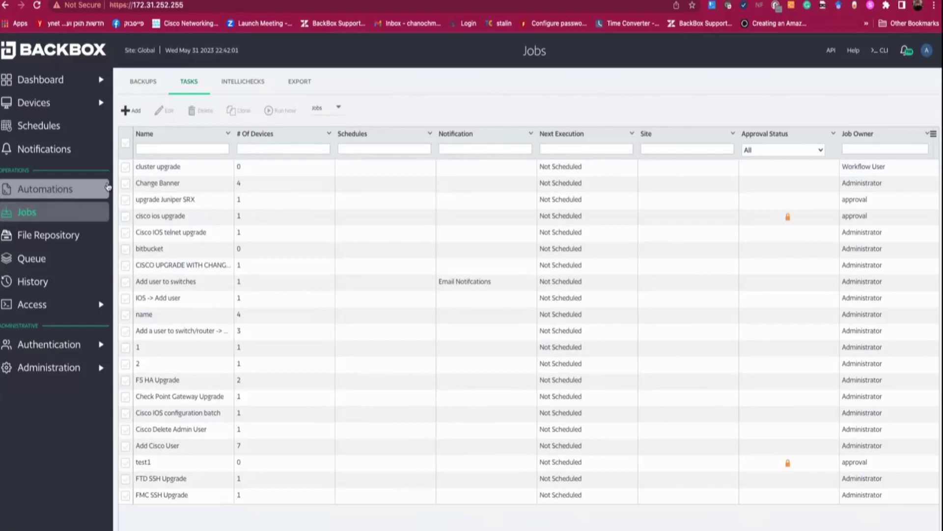
Step: List All Devices again, filtered by vendor 'cisco'
left_click(60, 105)
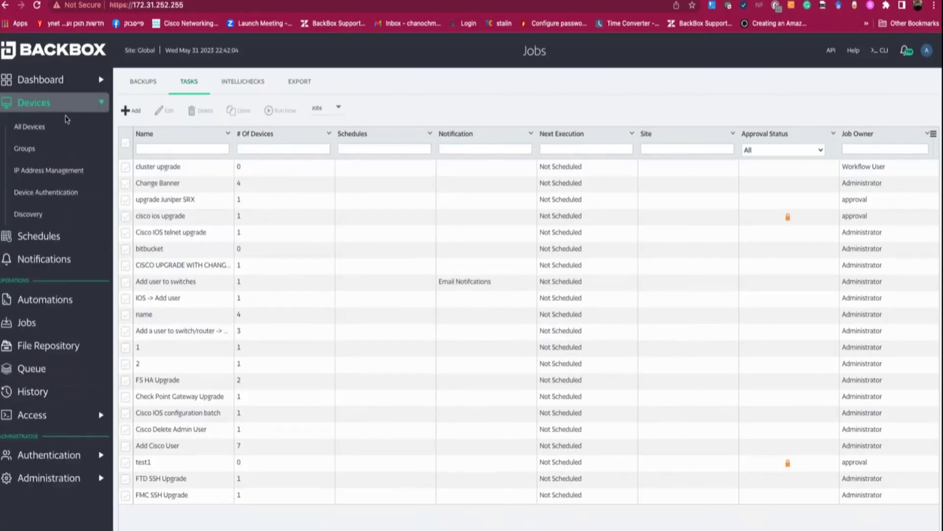
left_click(78, 133)
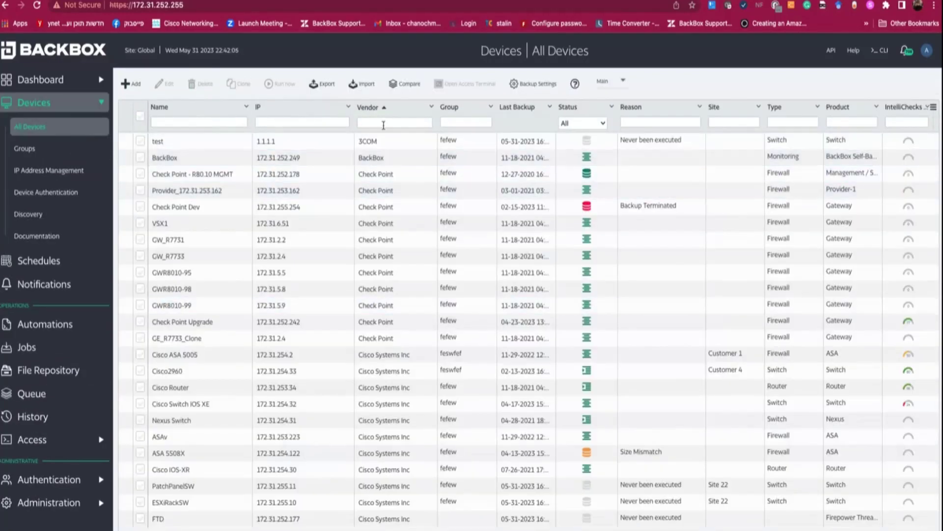
left_click(386, 125)
type("cisco")
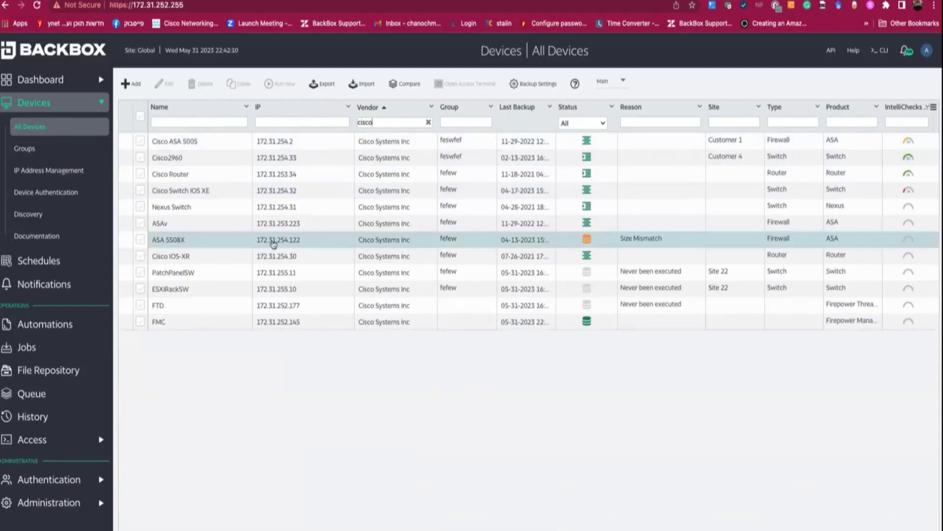
Step: Open the FMC device's History and view the log of its SSH upgrade task
double_click(177, 324)
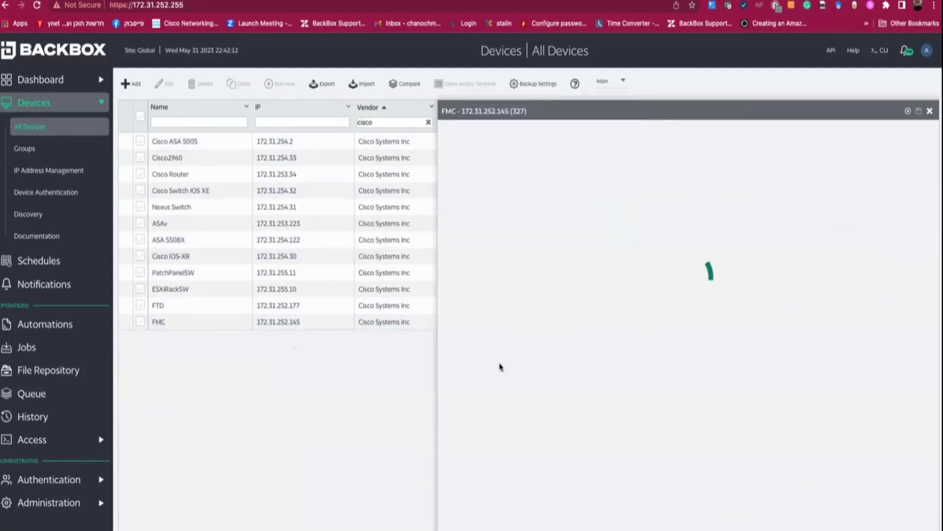
left_click(533, 138)
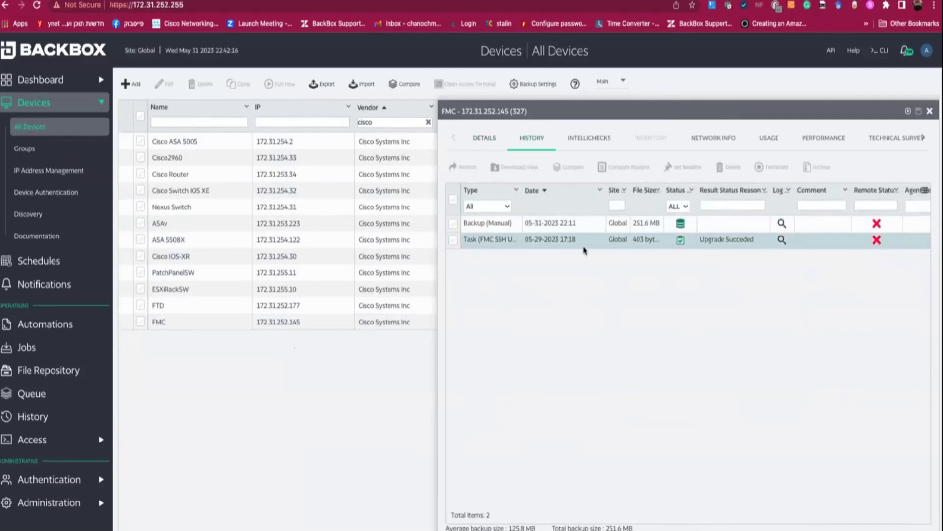
left_click(782, 239)
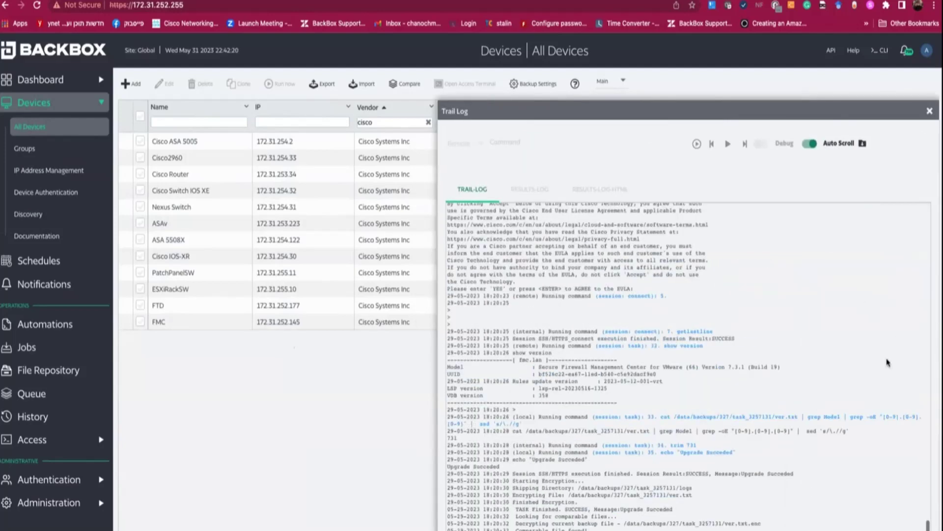
Step: Scroll the FMC trail log through the 7.3.1 package transfer, integrity check and decompression to the upgrade script
left_click_drag(928, 488, 931, 219)
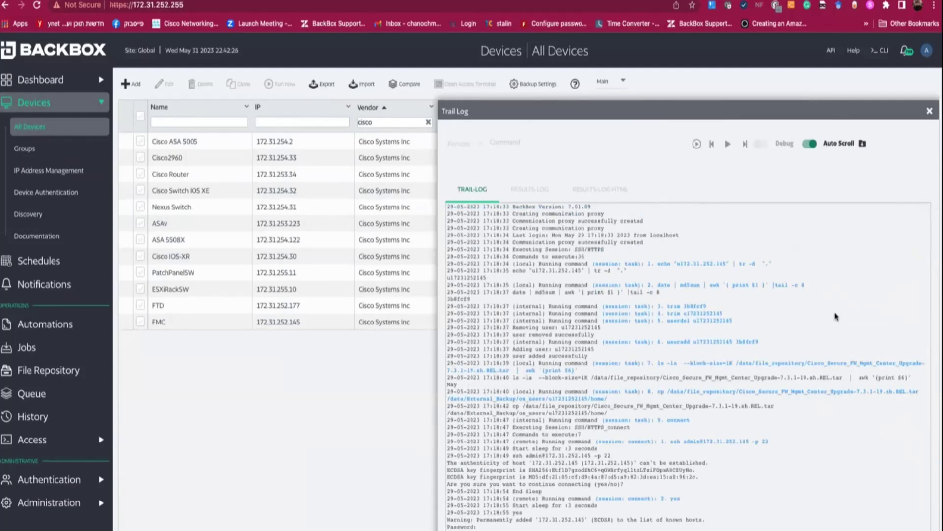
scroll(837, 316, "down", 3)
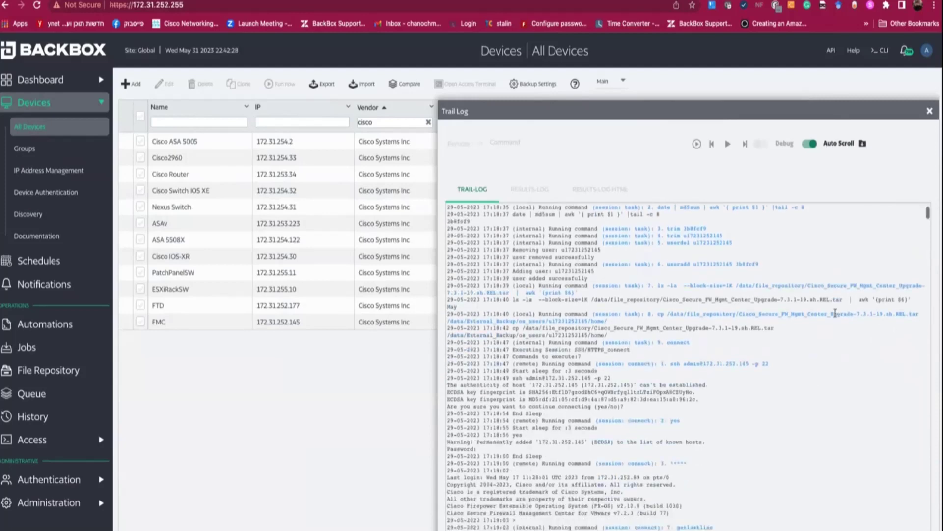
scroll(835, 313, "down", 6)
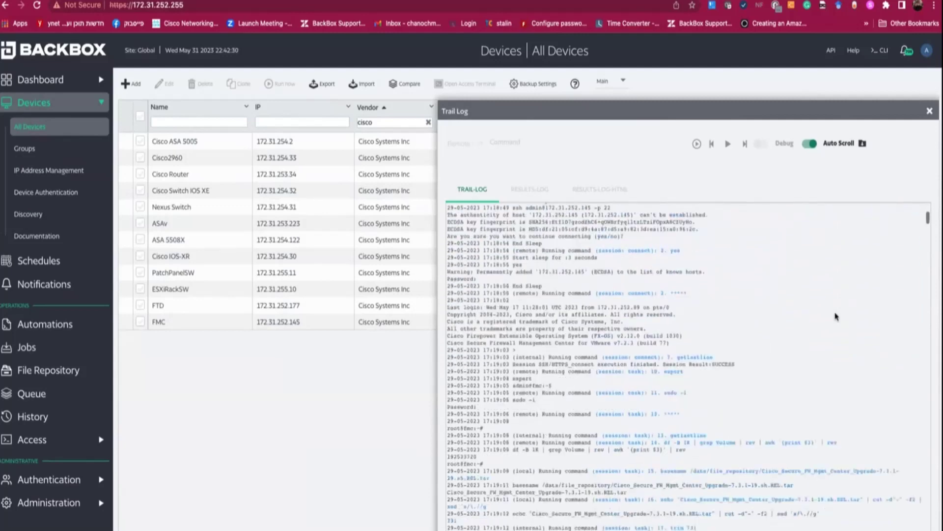
scroll(836, 315, "down", 5)
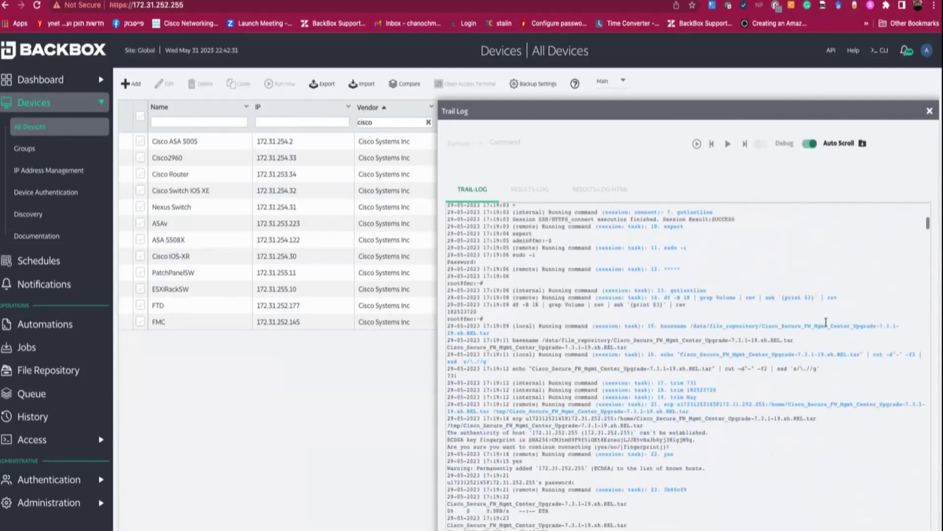
scroll(826, 322, "down", 4)
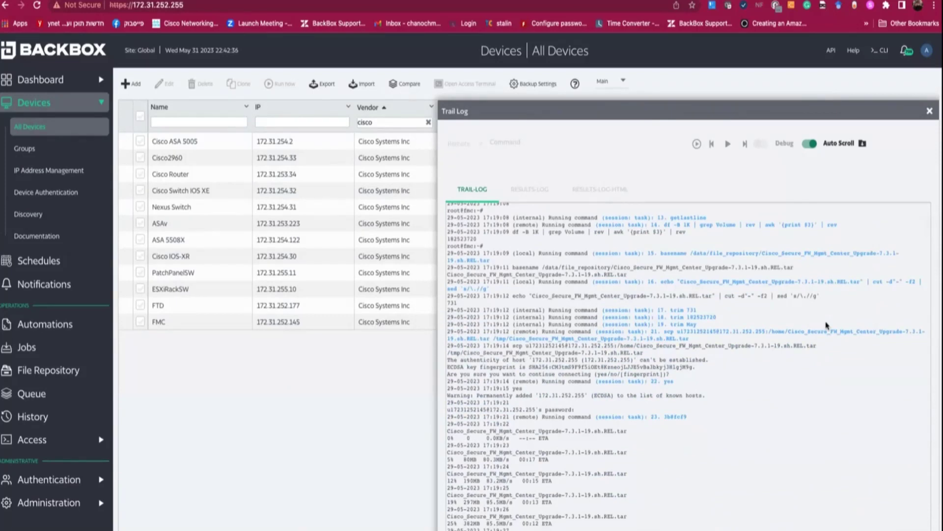
scroll(826, 325, "up", 2)
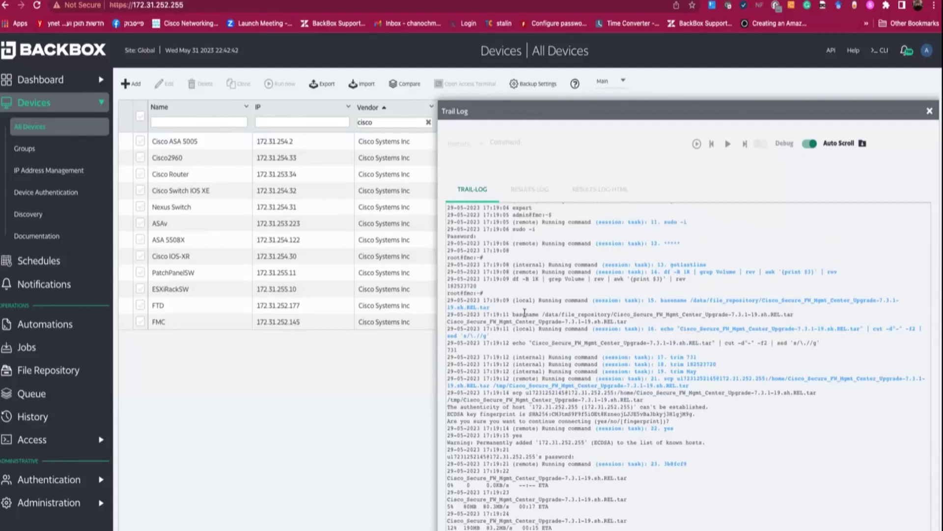
scroll(563, 302, "down", 3)
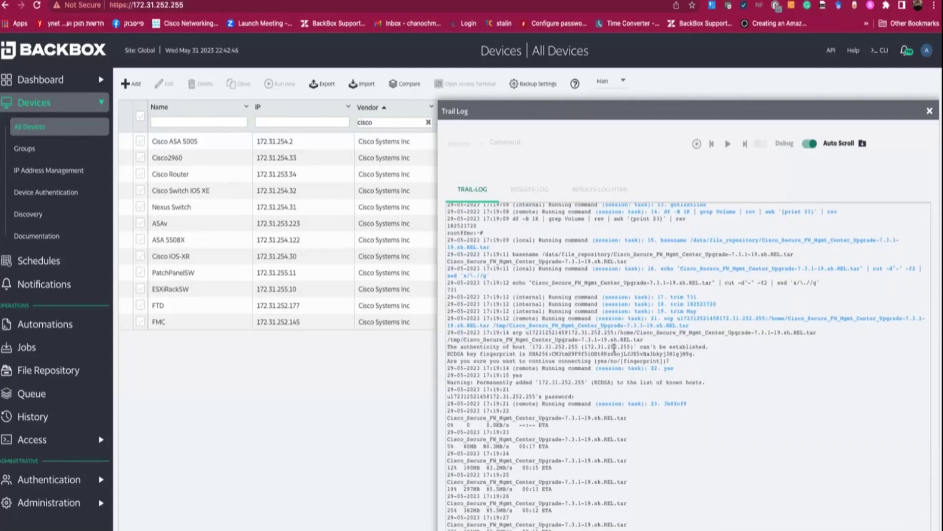
scroll(614, 347, "down", 10)
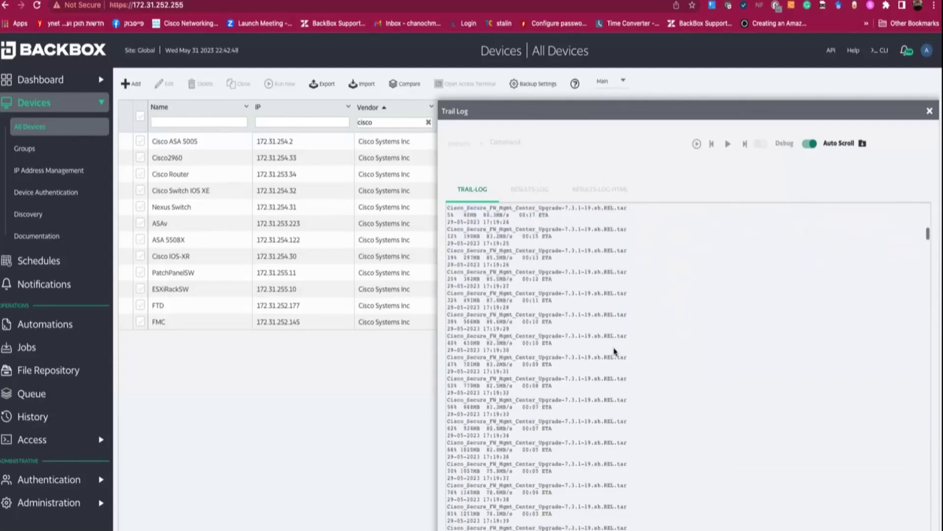
scroll(615, 351, "down", 10)
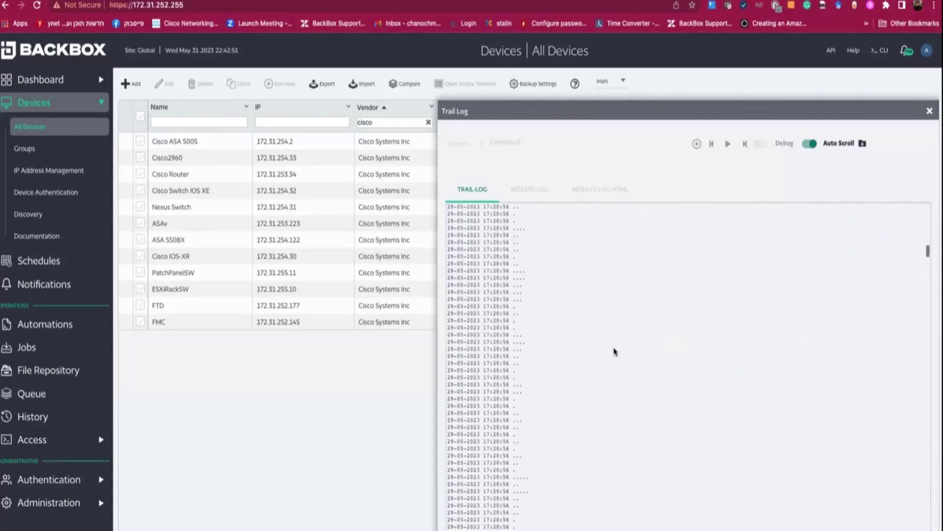
scroll(614, 351, "down", 5)
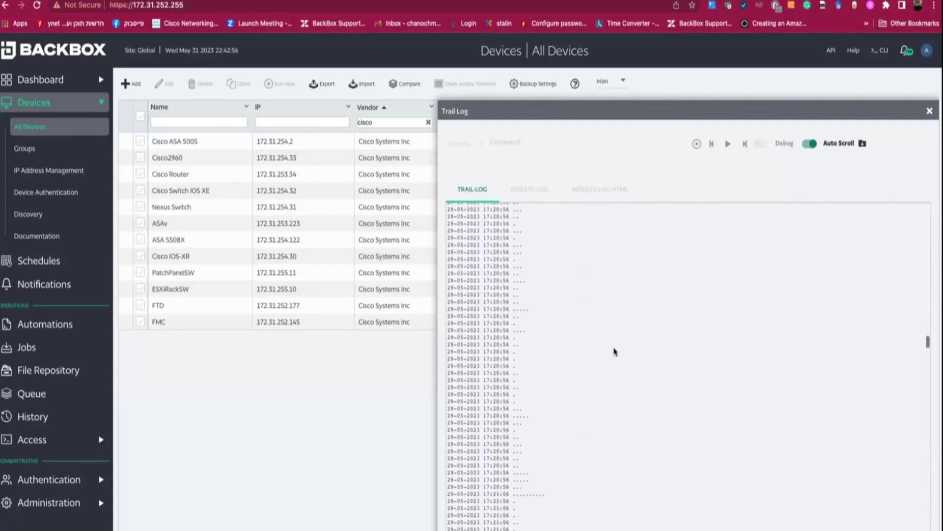
scroll(614, 351, "down", 5)
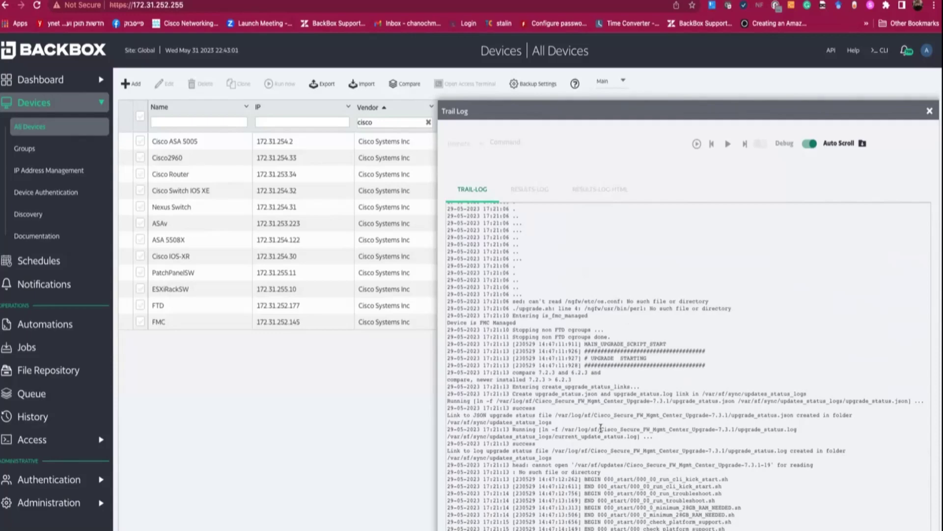
Step: Scroll to the log's end and highlight 'Version 7.3.1' and the 'Upgrade Succeded' line
scroll(600, 428, "down", 15)
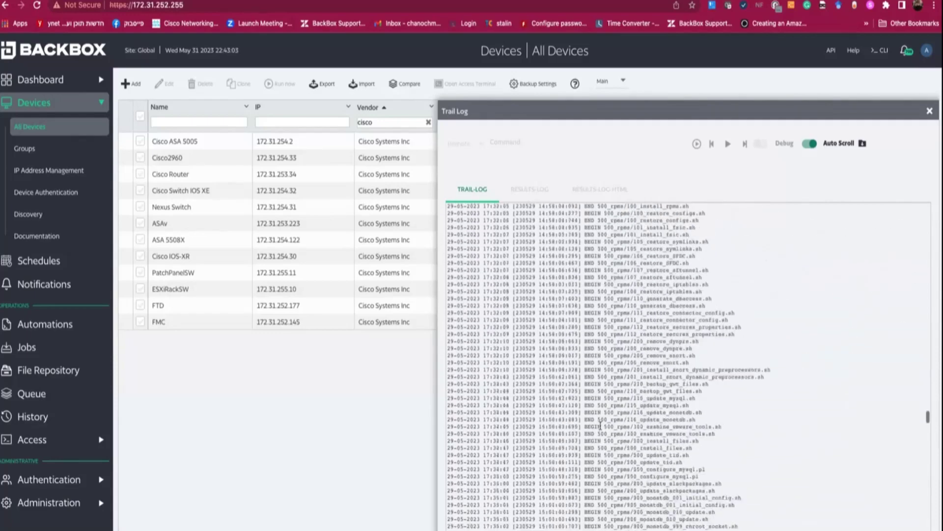
scroll(600, 425, "down", 15)
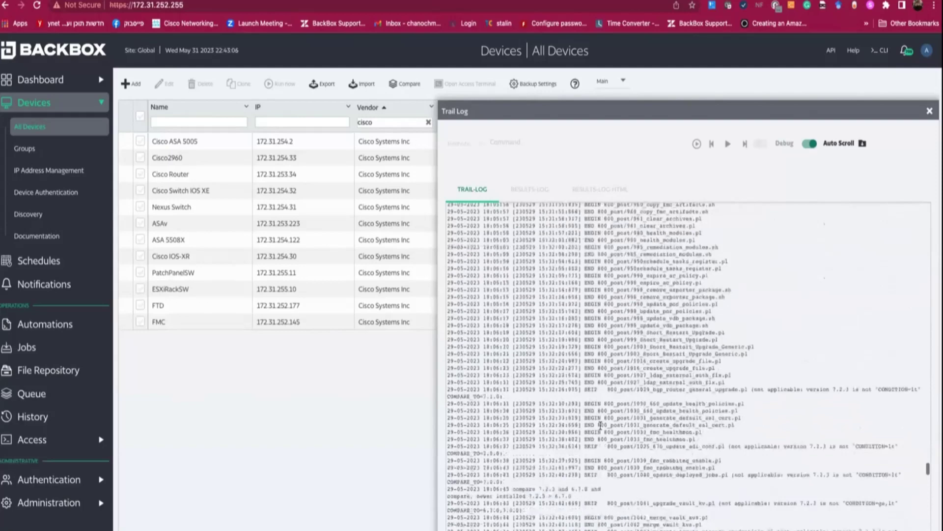
scroll(600, 426, "down", 15)
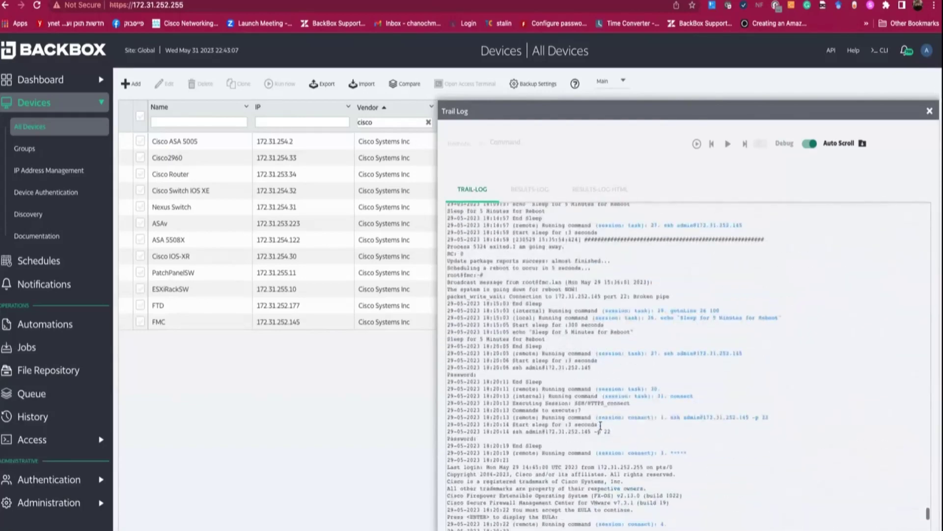
scroll(601, 425, "up", 2)
scroll(600, 429, "down", 7)
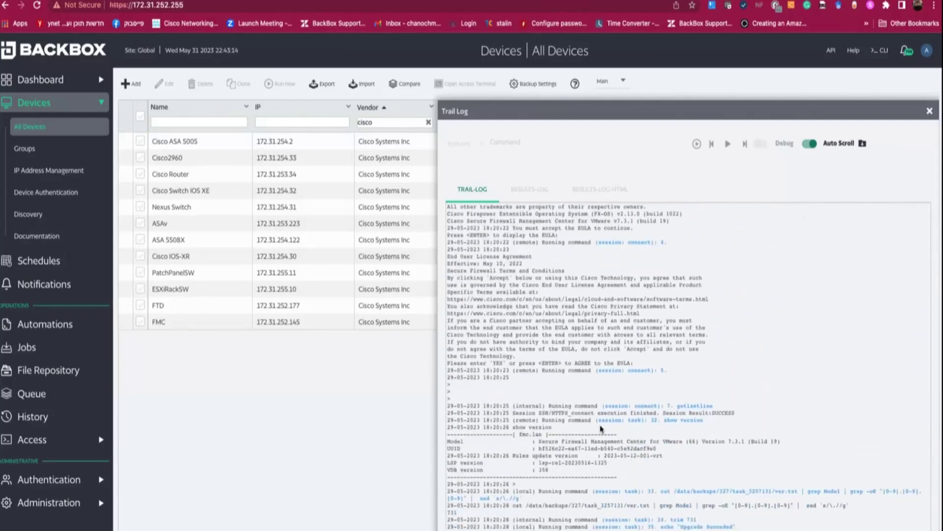
scroll(601, 429, "down", 1)
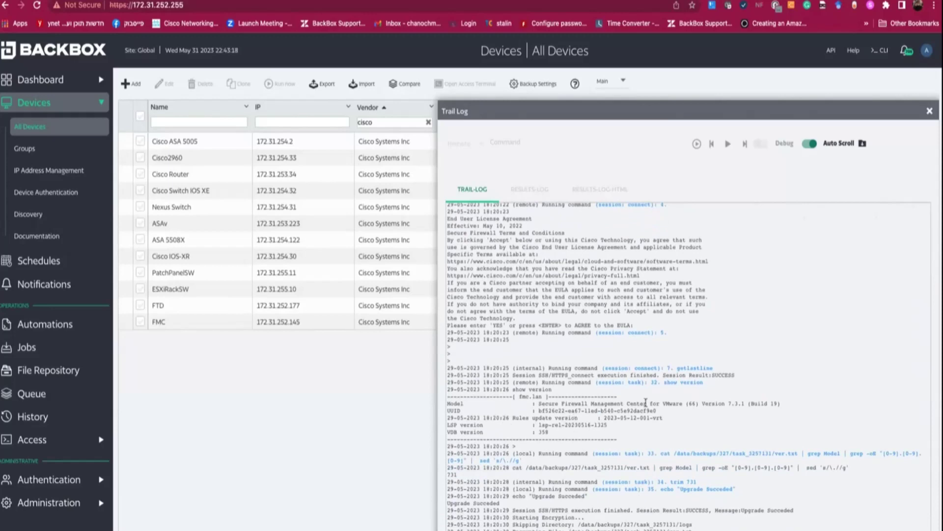
left_click_drag(716, 404, 746, 404)
left_click_drag(681, 488, 727, 489)
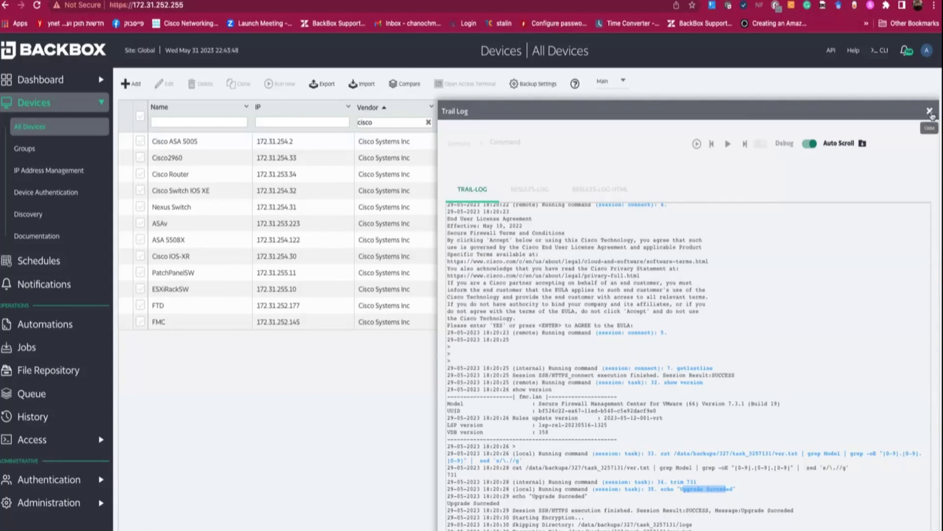
Step: Close the FMC log, open the FTD device's History, and widen the Result Status Reason column
left_click(928, 116)
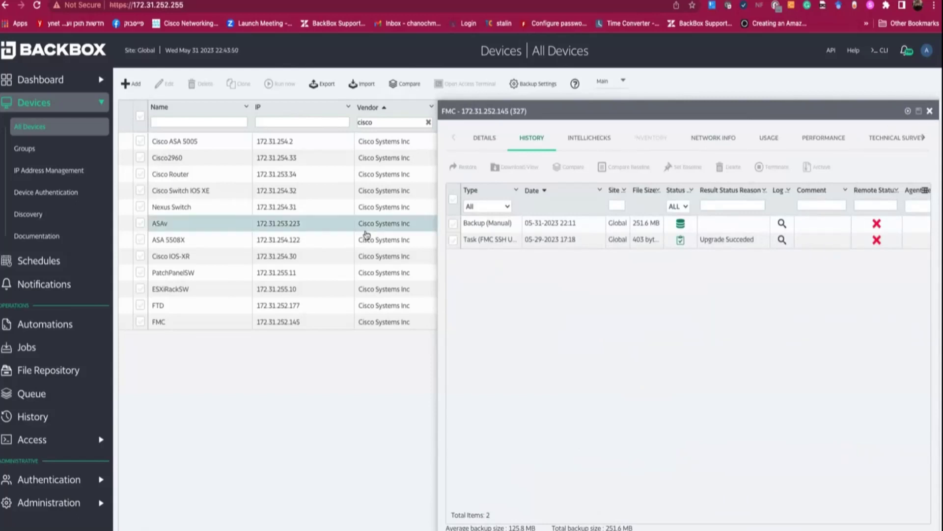
left_click(204, 311)
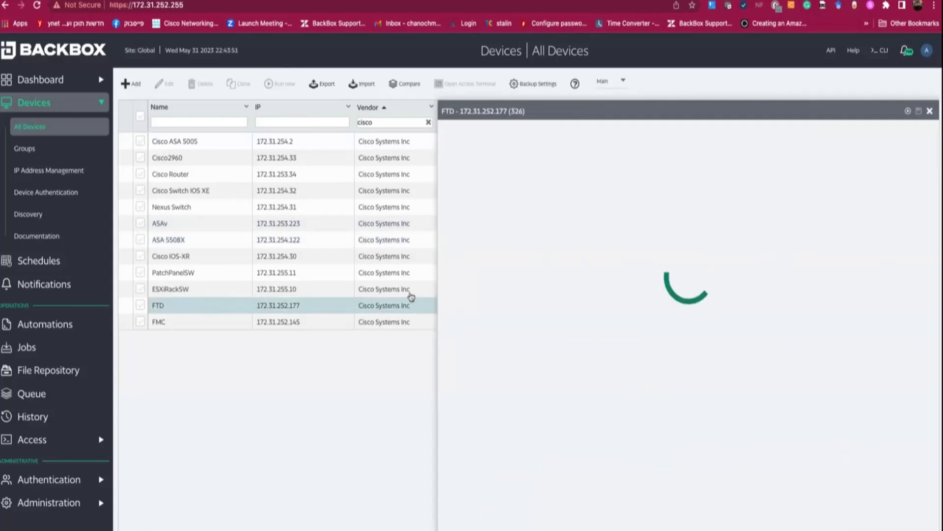
left_click(531, 139)
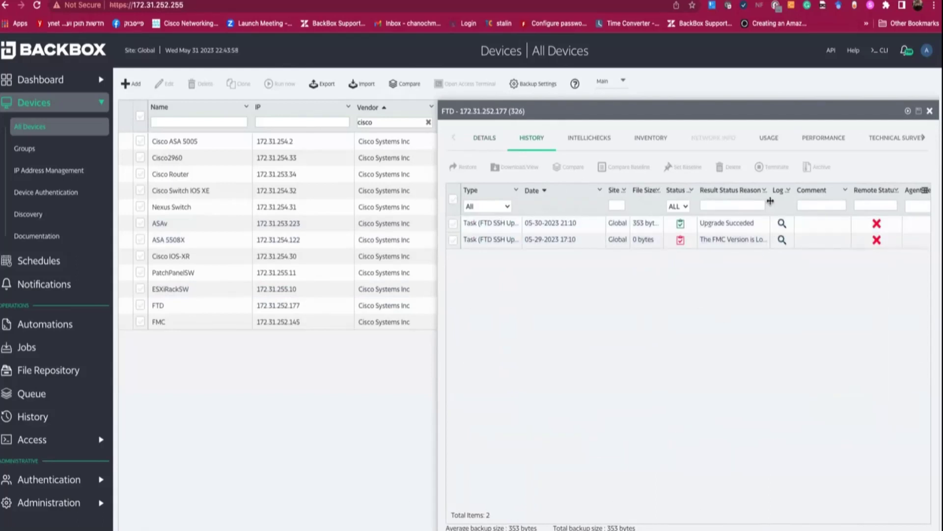
left_click_drag(770, 200, 799, 199)
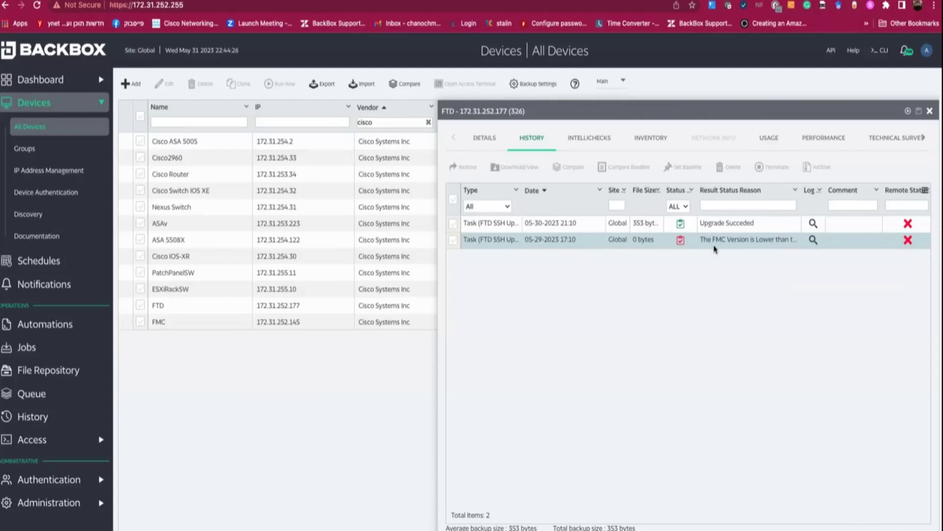
Step: Open the successful FTD upgrade's trail log and scroll through the 7.2.3-77 transfer and pre-upgrade checks
left_click(813, 224)
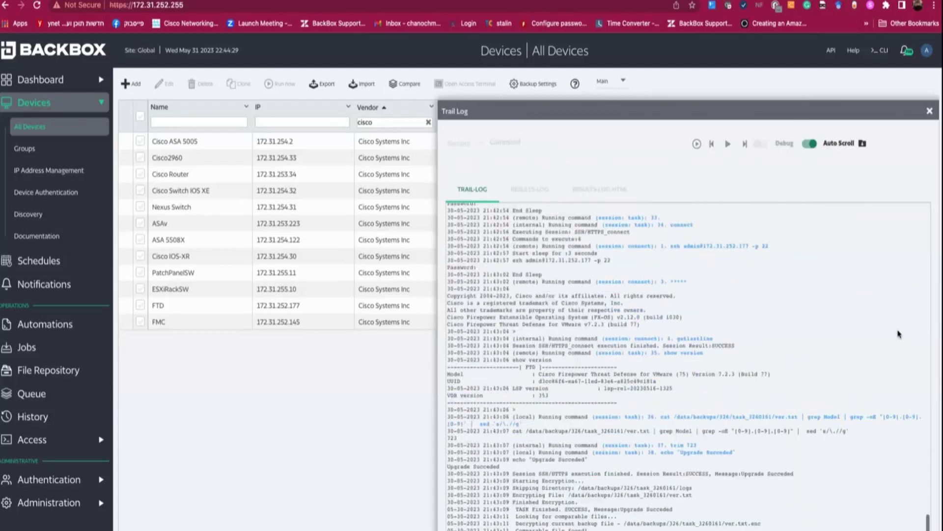
scroll(914, 480, "up", 20)
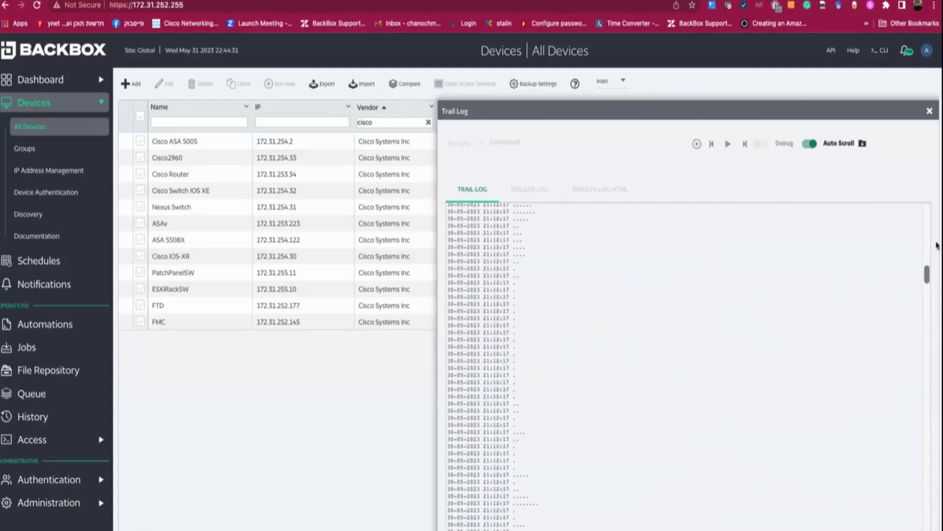
scroll(794, 372, "down", 3)
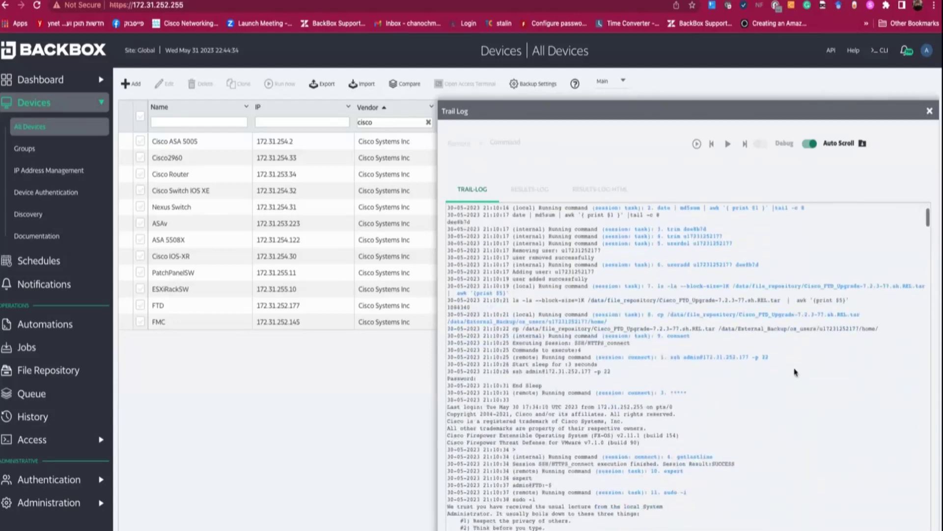
scroll(794, 372, "down", 8)
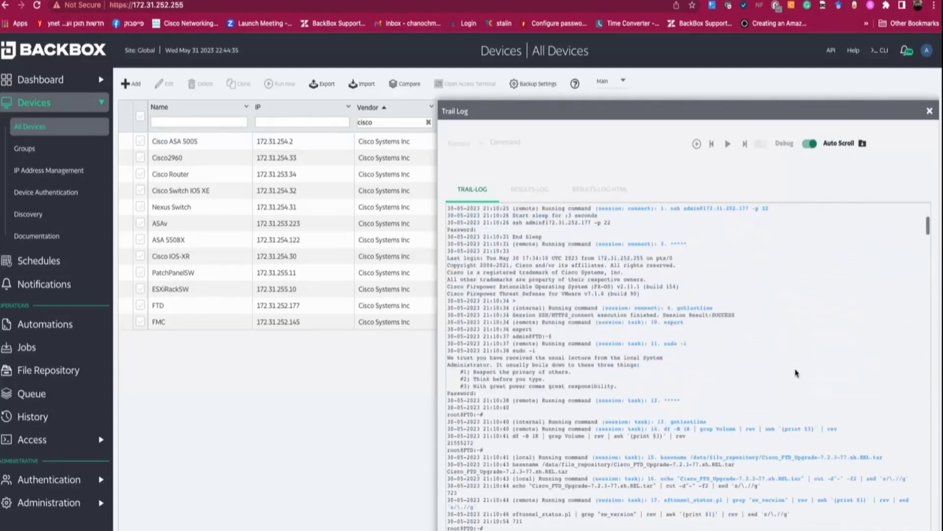
scroll(795, 369, "down", 5)
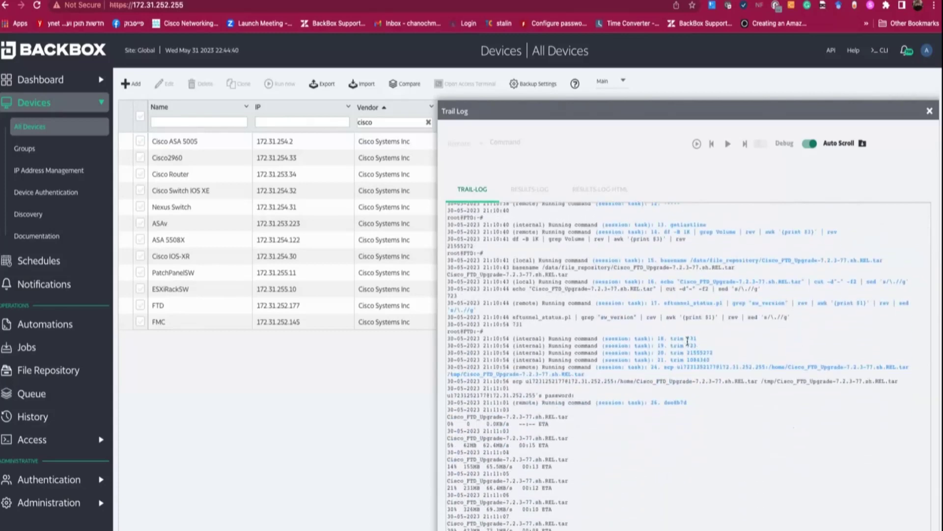
left_click_drag(688, 340, 696, 345)
scroll(706, 368, "down", 5)
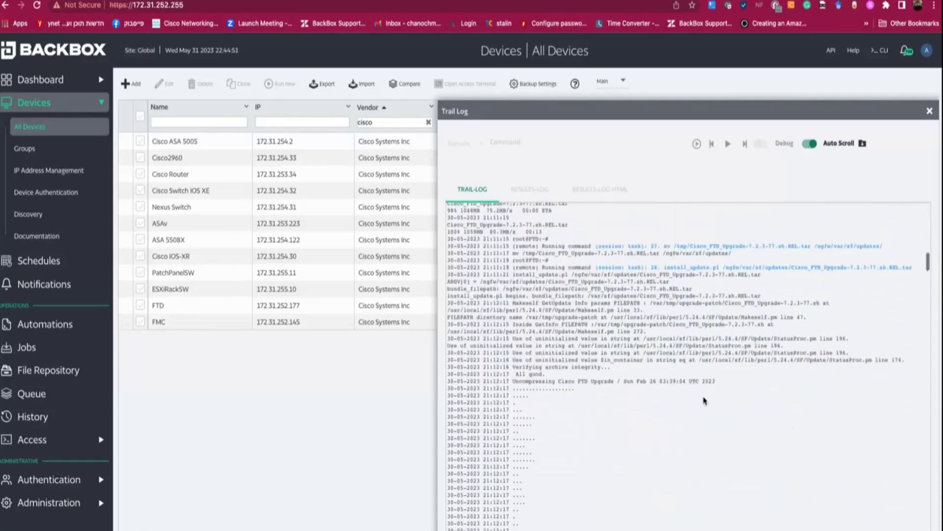
scroll(703, 397, "up", 3)
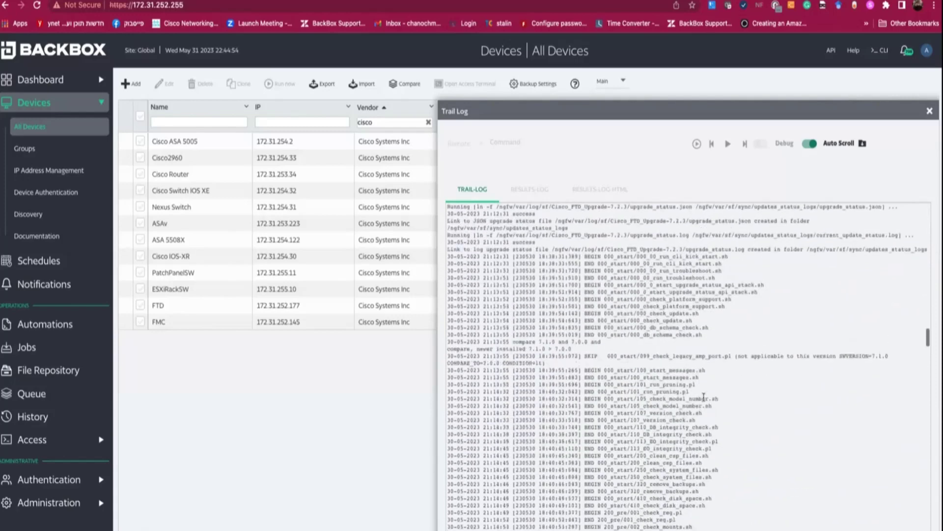